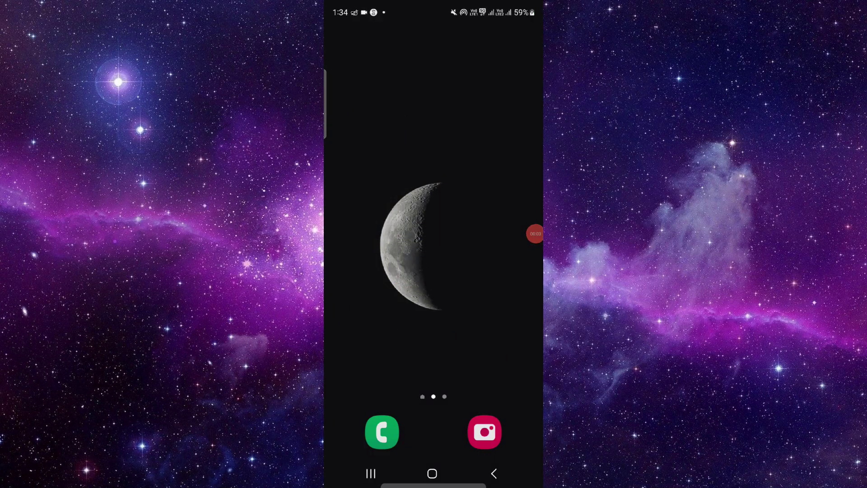
- Open the app drawer, close it, and reopen it to find the Safeway app
{"action": "left_click_drag", "start_coordinate": [433, 338], "coordinate": [434, 170]}
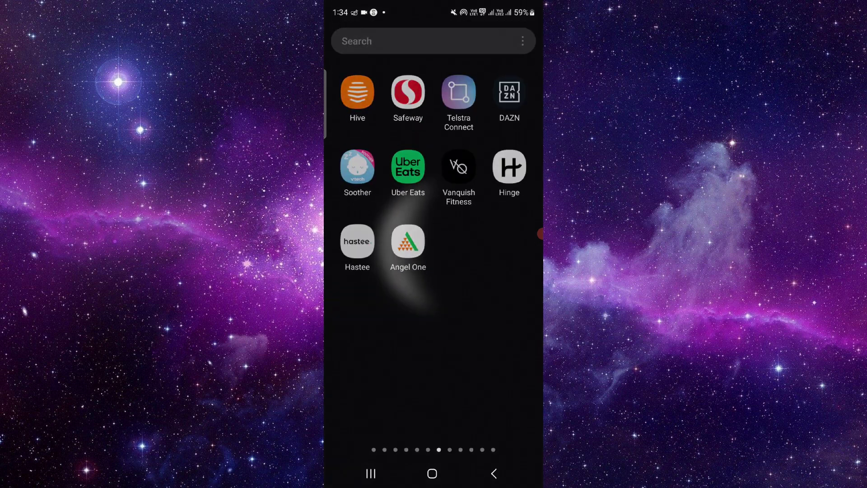
{"action": "key", "text": "Escape"}
{"action": "left_click_drag", "start_coordinate": [434, 338], "coordinate": [434, 170]}
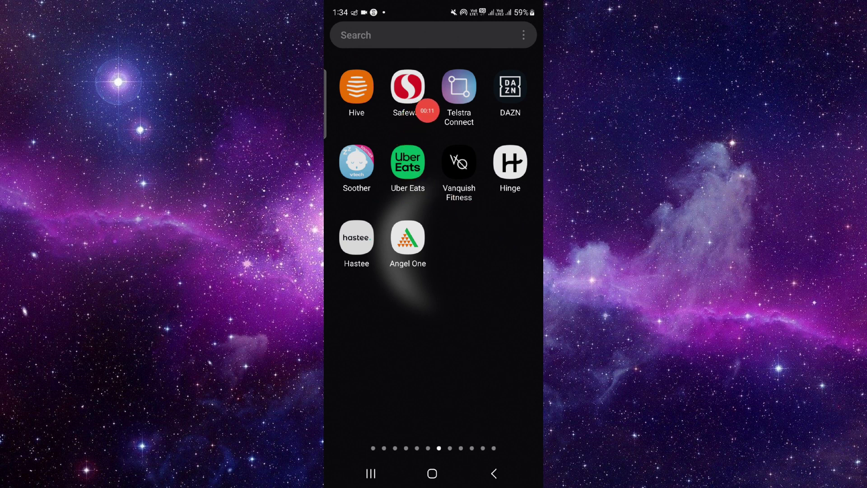
{"action": "left_click_drag", "start_coordinate": [416, 116], "coordinate": [532, 162]}
- Open Safeway's App info page from its quick-options popup
{"action": "left_click", "coordinate": [408, 88]}
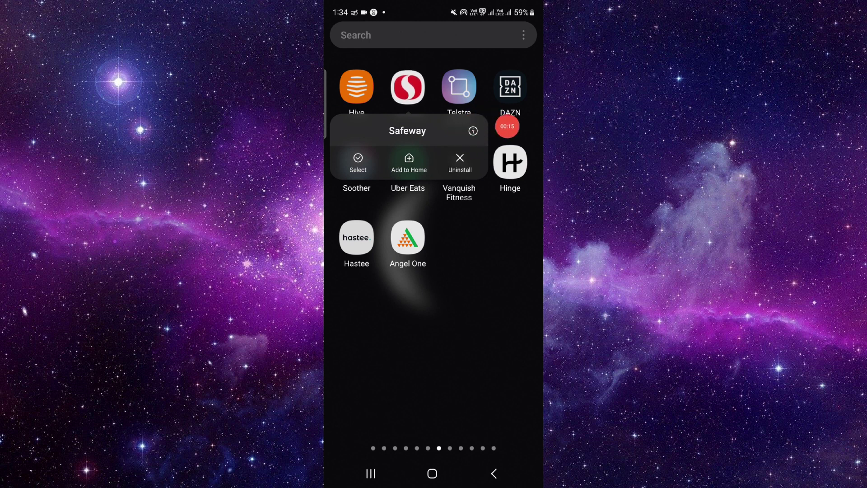
{"action": "left_click_drag", "start_coordinate": [471, 136], "coordinate": [531, 143]}
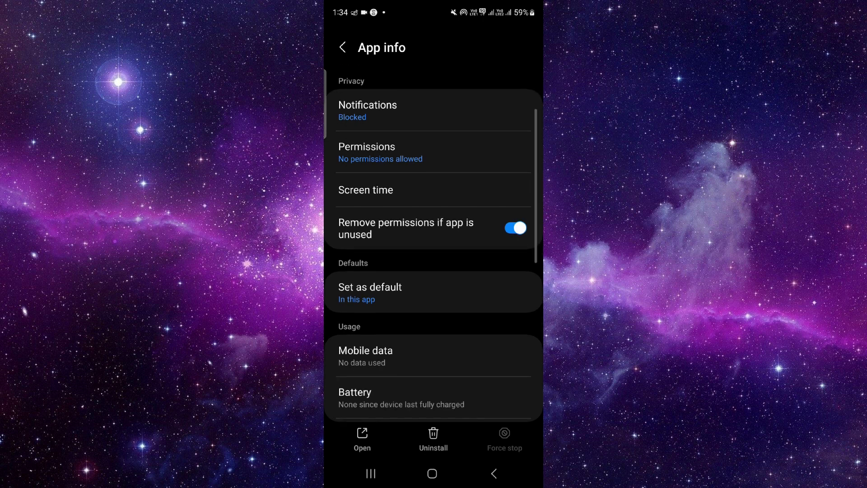
{"action": "scroll", "coordinate": [434, 271], "scroll_direction": "down", "scroll_amount": 5}
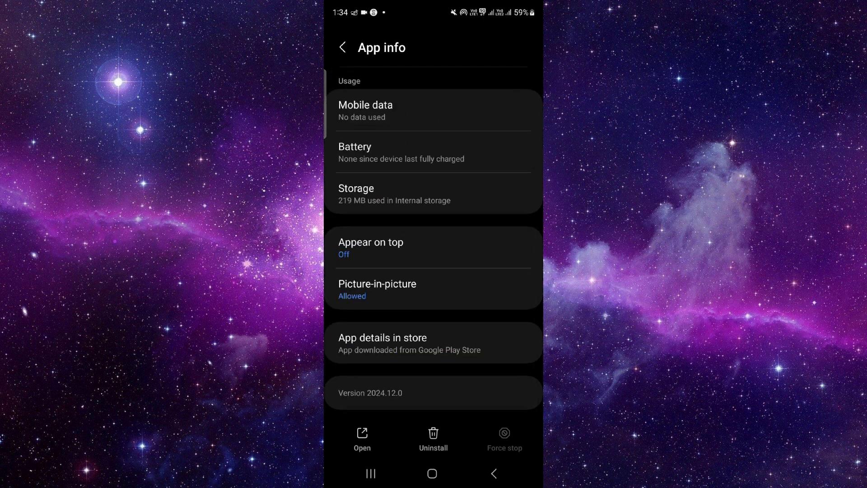
- Uninstall Safeway Deals & Delivery from its Play Store listing and confirm the removal
{"action": "left_click", "coordinate": [434, 344]}
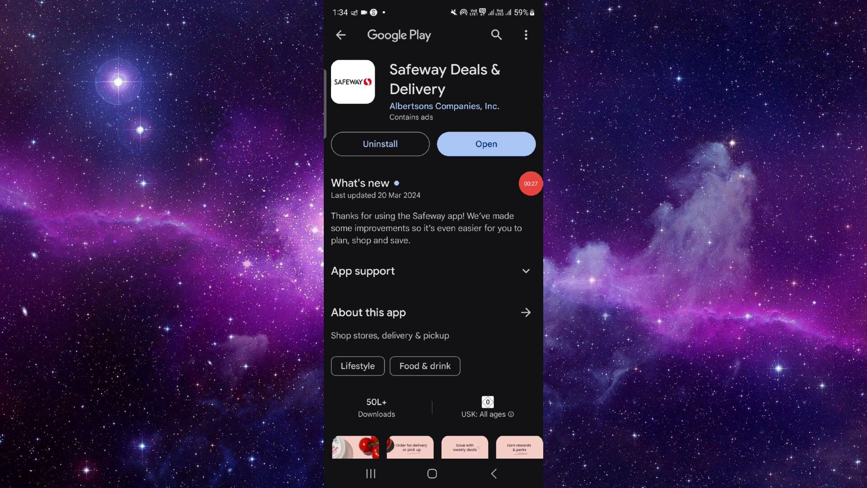
{"action": "left_click", "coordinate": [379, 144]}
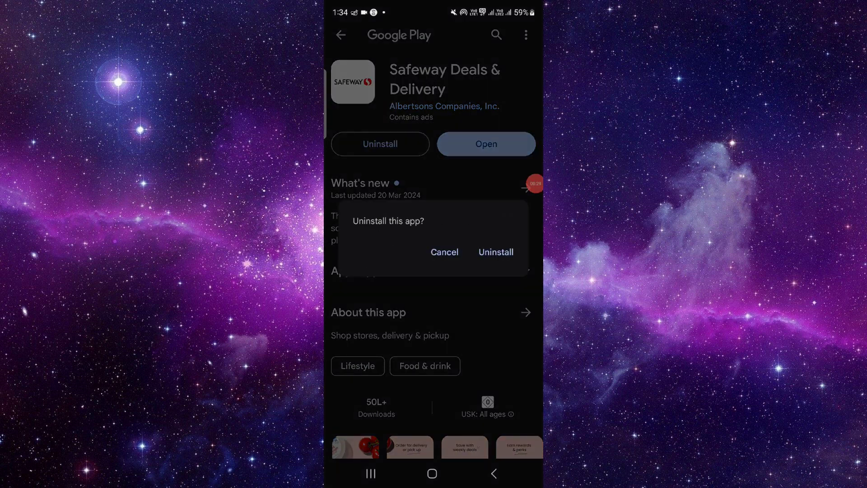
{"action": "left_click", "coordinate": [495, 252]}
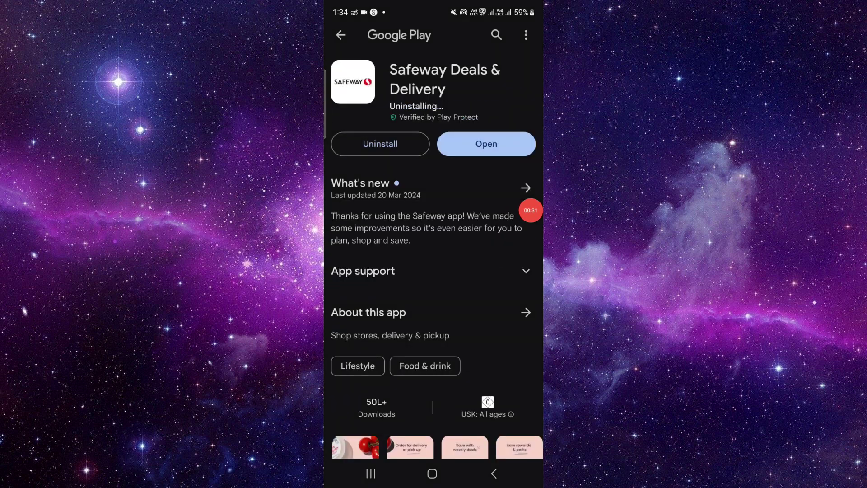
- Swipe the Google Play card away in Recents and return to the home screen
{"action": "left_click", "coordinate": [370, 474]}
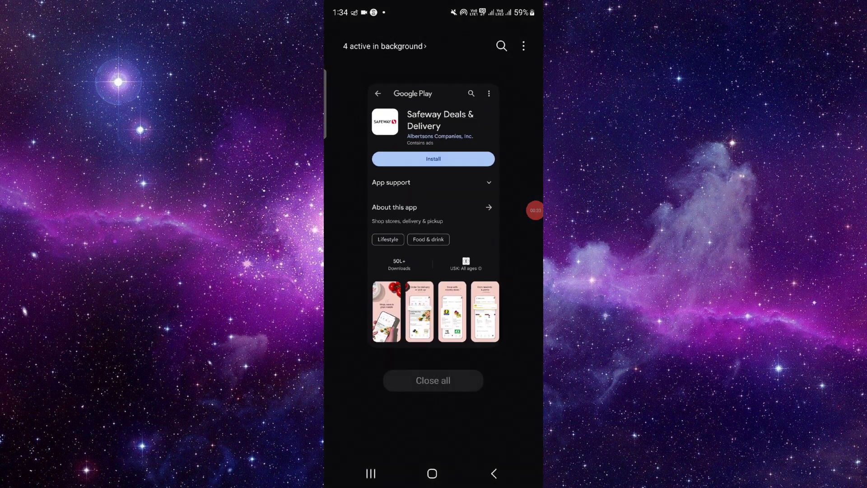
{"action": "left_click_drag", "start_coordinate": [434, 271], "coordinate": [433, 67]}
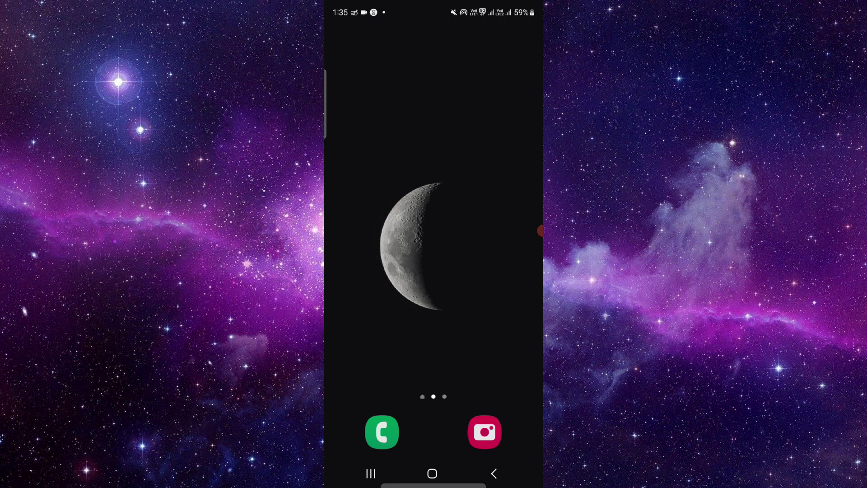
{"action": "left_click_drag", "start_coordinate": [538, 231], "coordinate": [528, 203]}
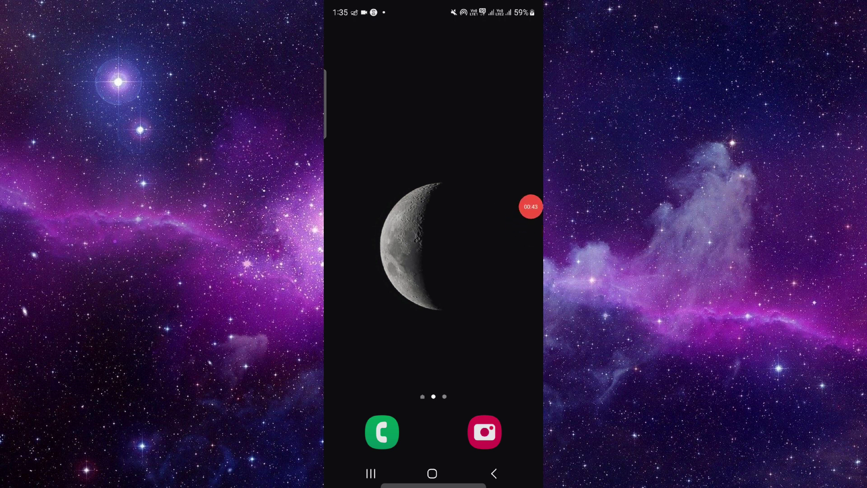